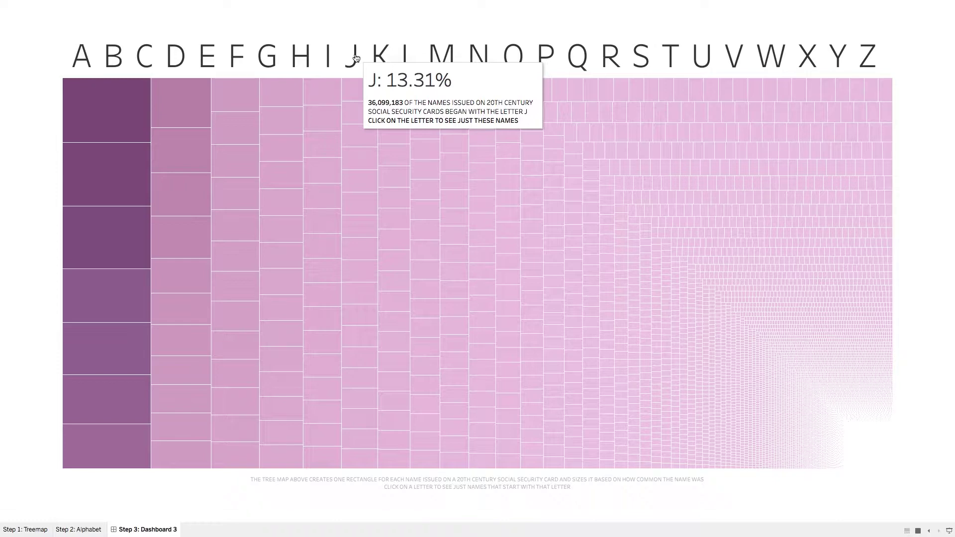
# Try the finished dashboard's letter filter by limiting the treemap to names starting with J and clearing the selection
pyautogui.click(356, 57)
pyautogui.moveTo(222, 156)
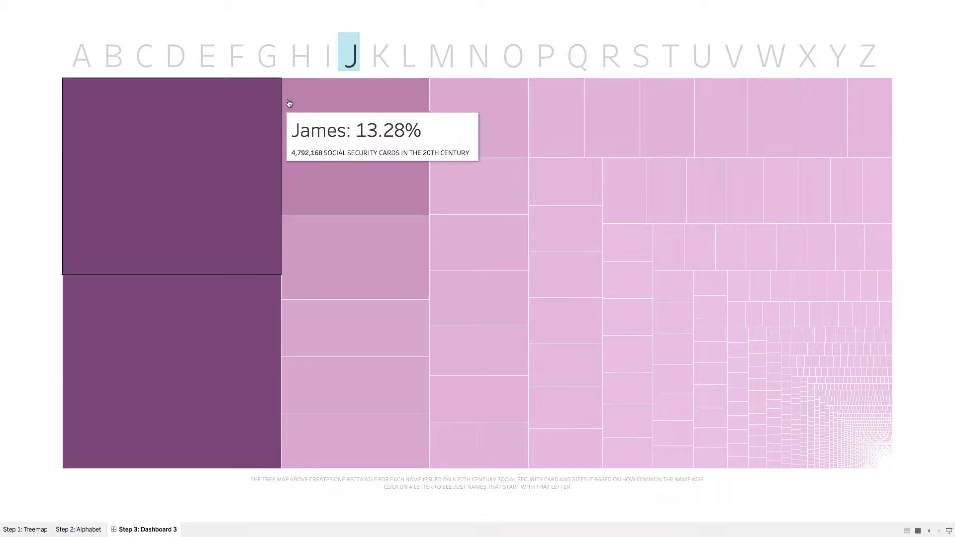
pyautogui.moveTo(350, 60)
pyautogui.click(347, 61)
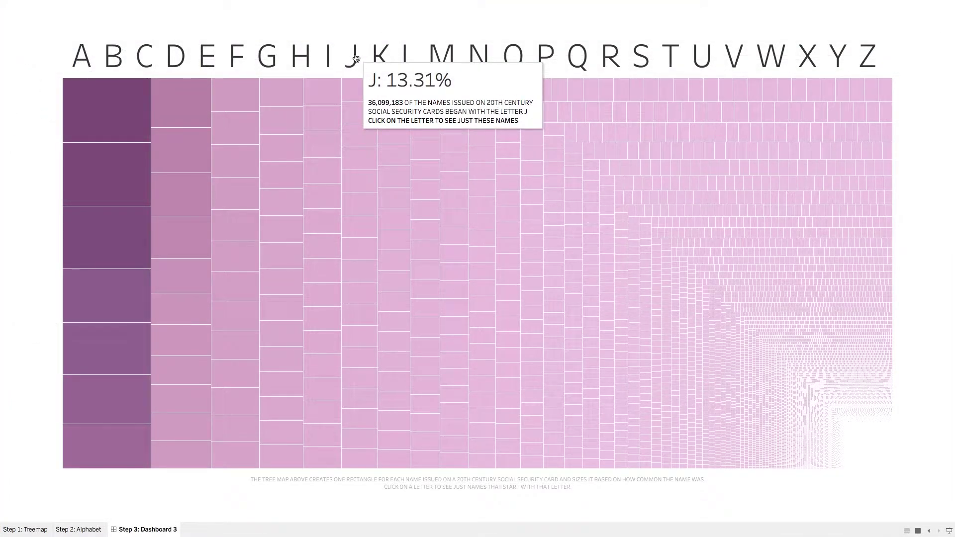
pyautogui.click(354, 57)
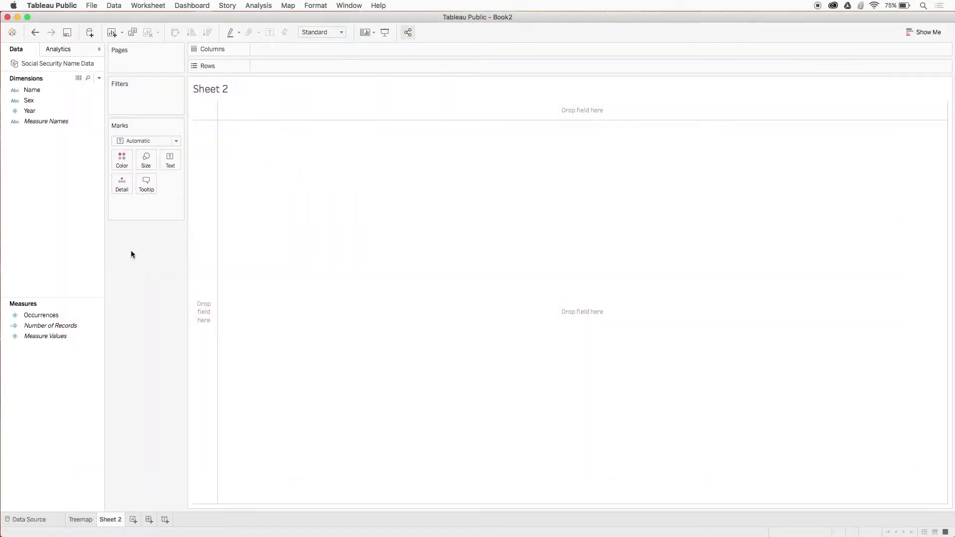
# Create a calculated field named "CALC: First Letter" and place the cursor in its formula area
pyautogui.rightClick(60, 211)
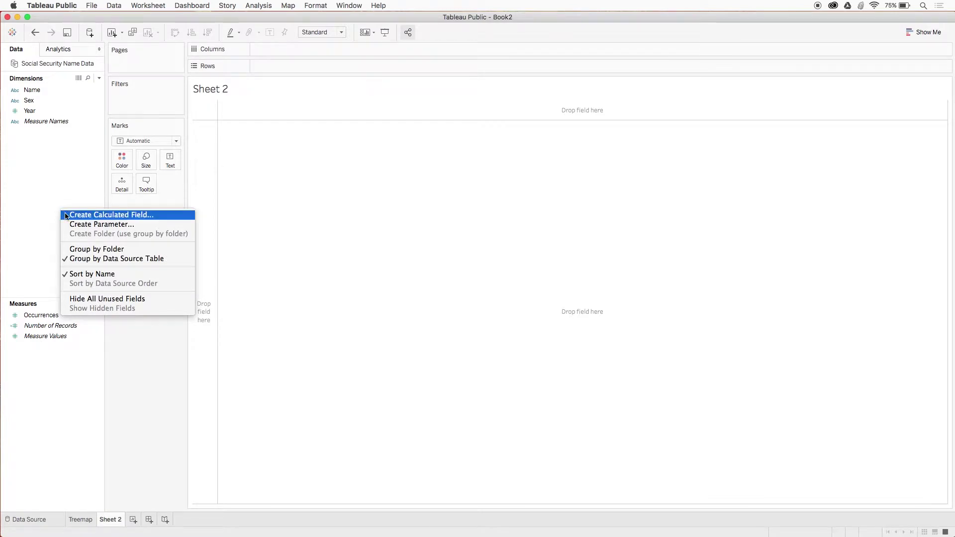
pyautogui.click(161, 216)
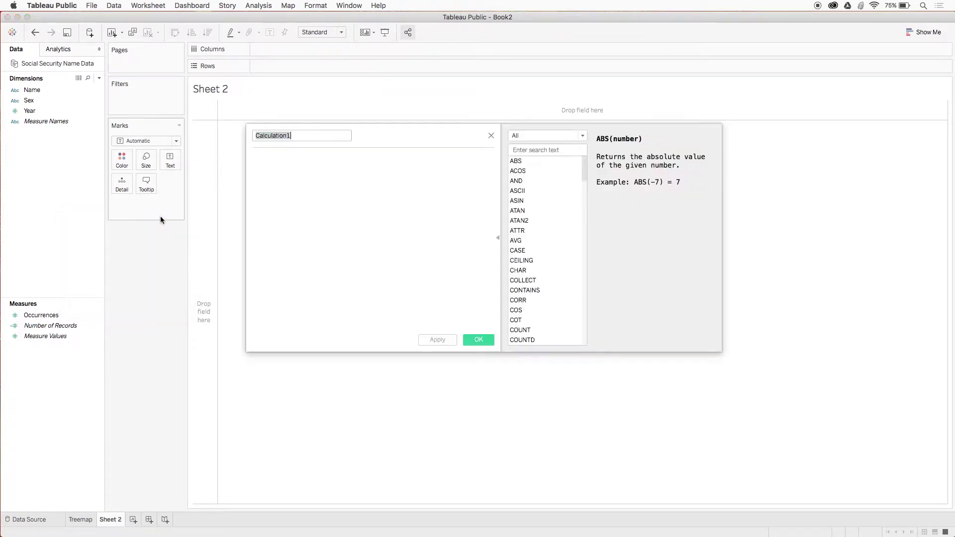
pyautogui.write('CA')
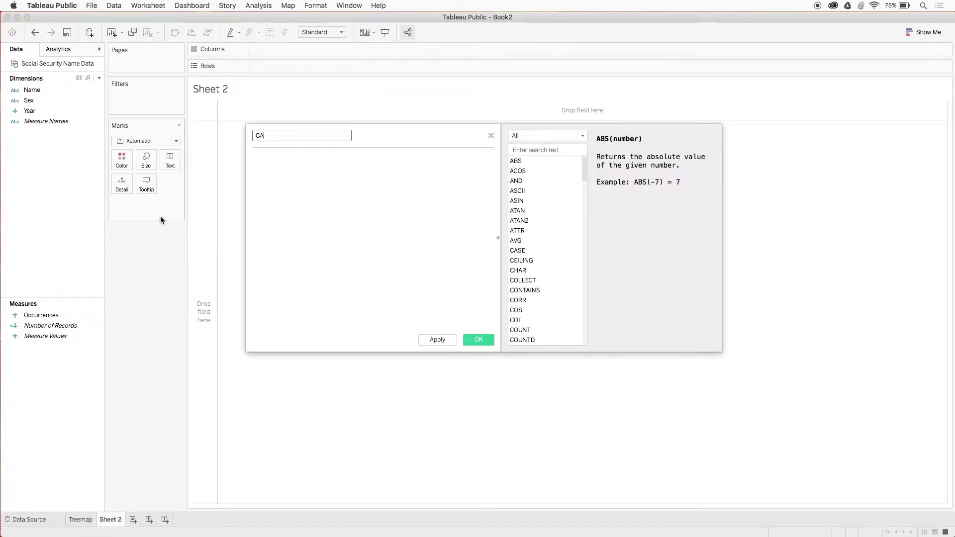
pyautogui.write('LC: First Letter')
pyautogui.click(312, 201)
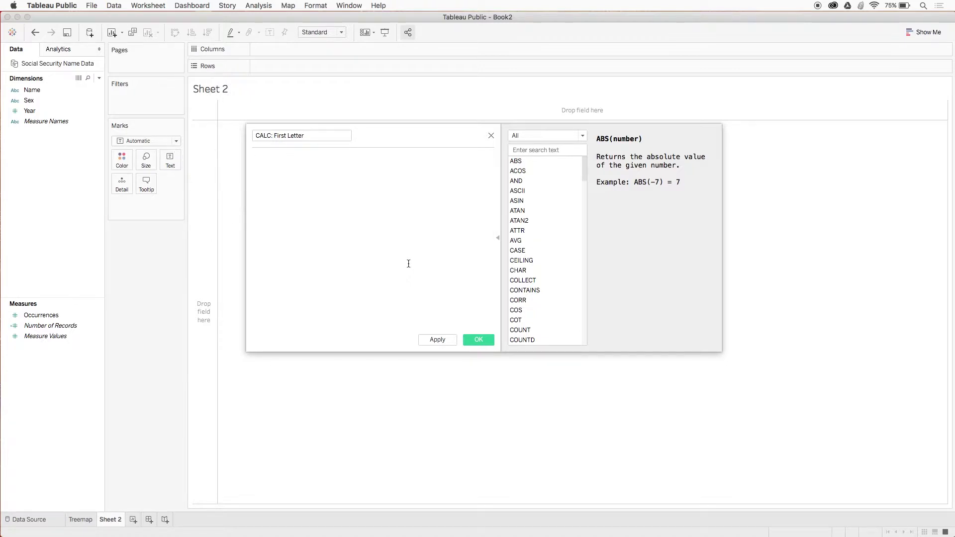
# Limit the function reference to String functions, browse their descriptions and look up the LEFT function's syntax
pyautogui.moveTo(584, 172)
pyautogui.mouseDown()
pyautogui.moveTo(602, 276)
pyautogui.moveTo(580, 180)
pyautogui.moveTo(586, 167)
pyautogui.mouseUp()
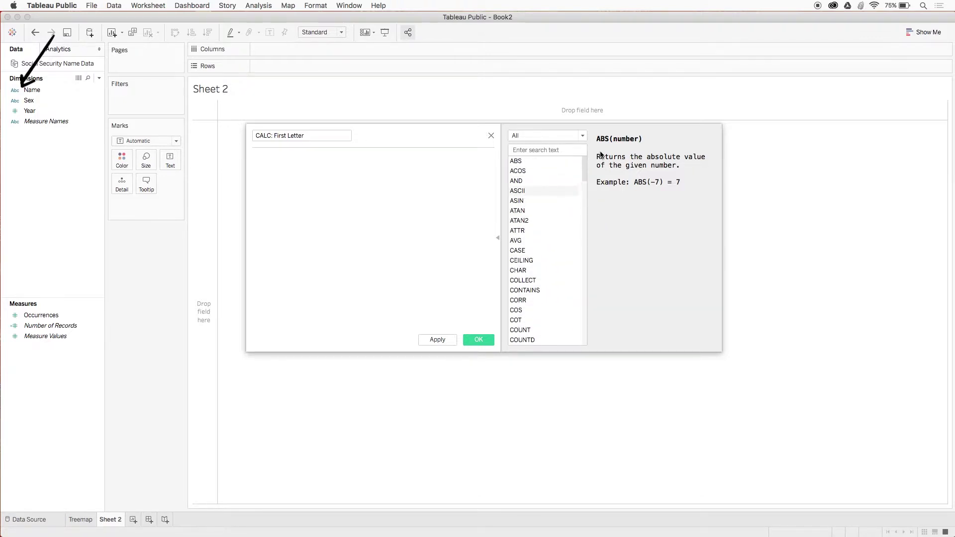
pyautogui.click(582, 136)
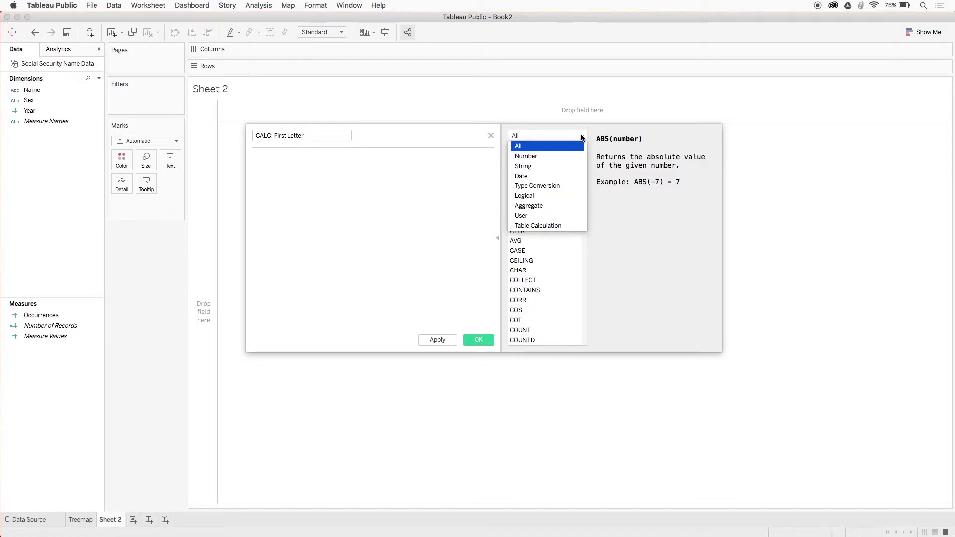
pyautogui.click(580, 167)
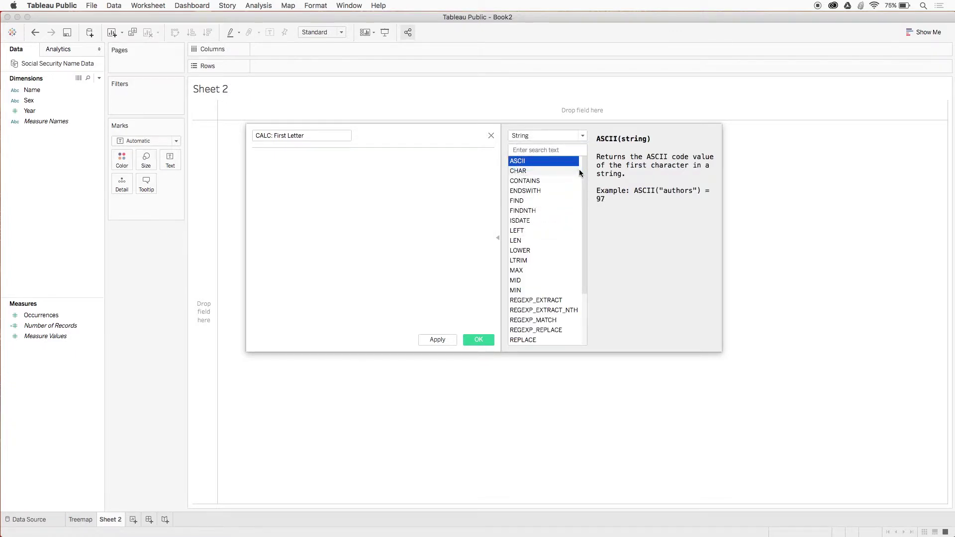
pyautogui.press('Down')
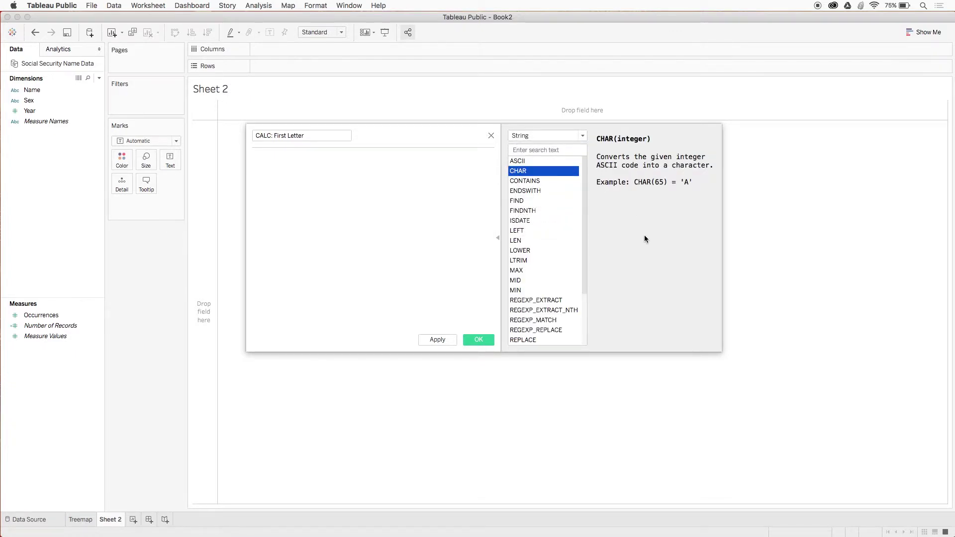
pyautogui.press('Down')
pyautogui.press('Down')
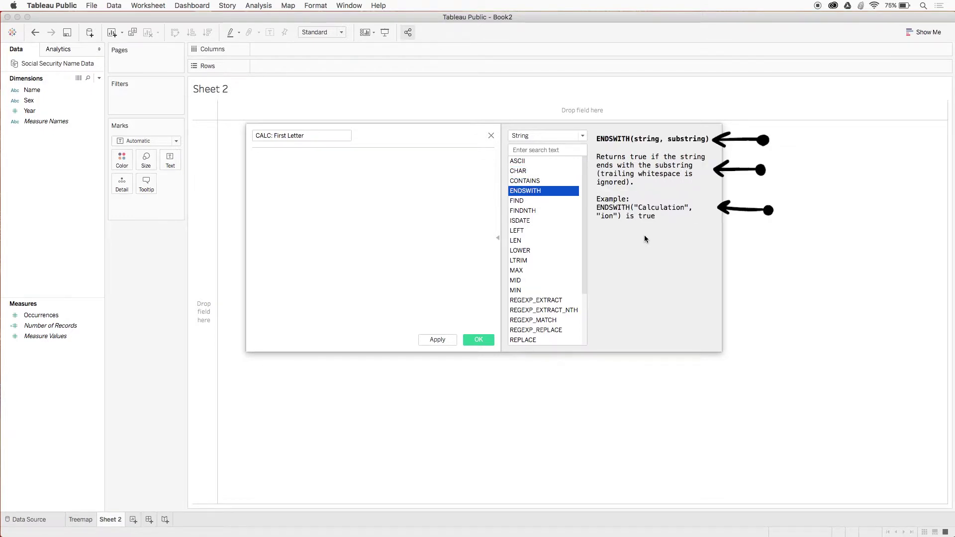
pyautogui.click(551, 232)
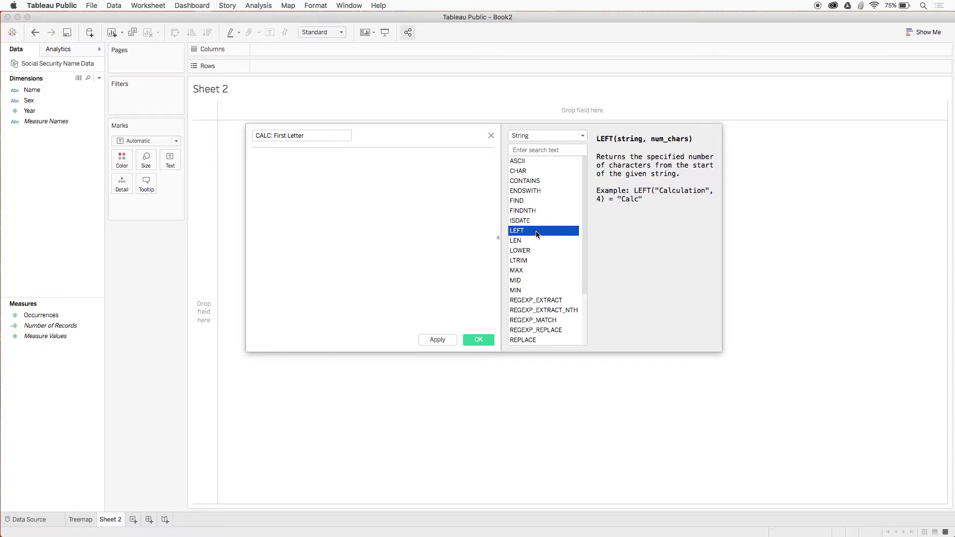
# Define the calculation as LEFT([Name],1) and save the calculated field
pyautogui.click(367, 196)
pyautogui.write('left')
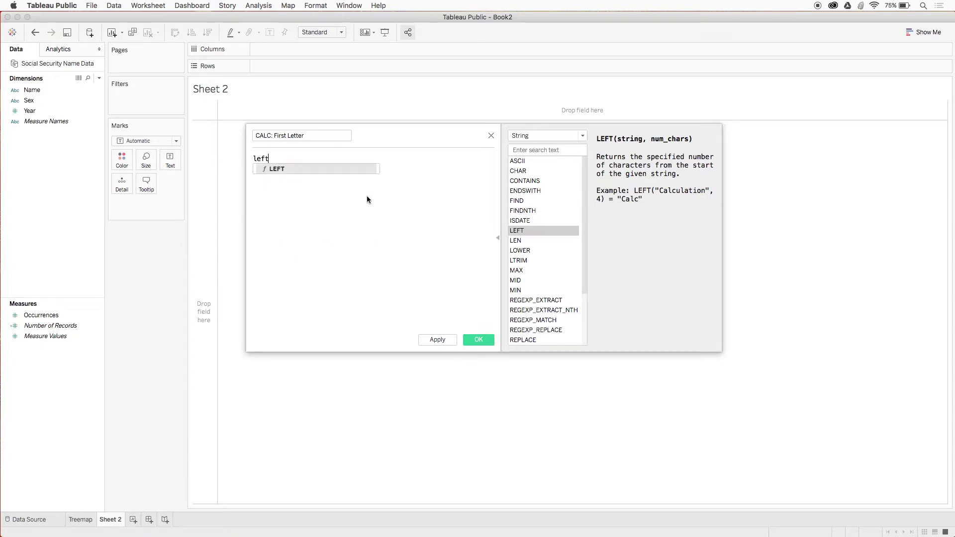
pyautogui.press('Return')
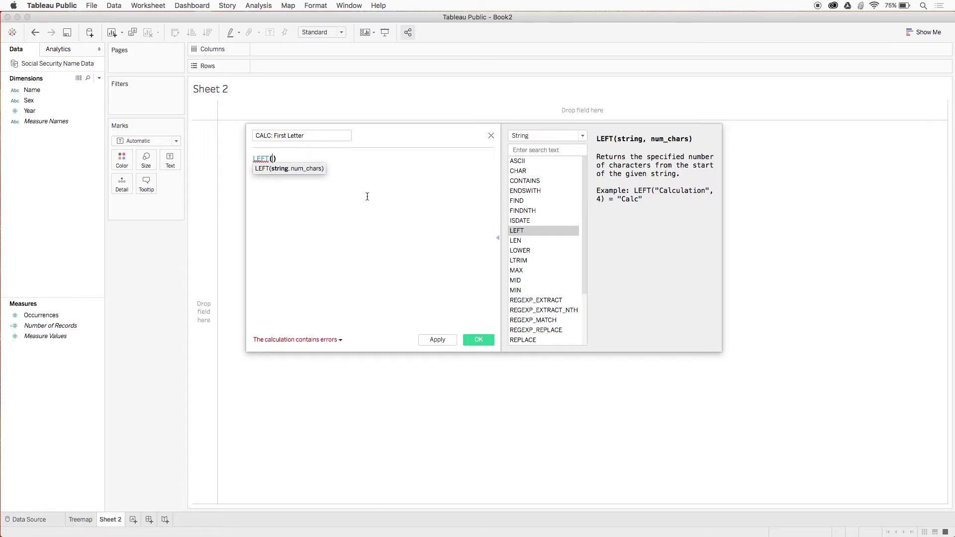
pyautogui.write('name')
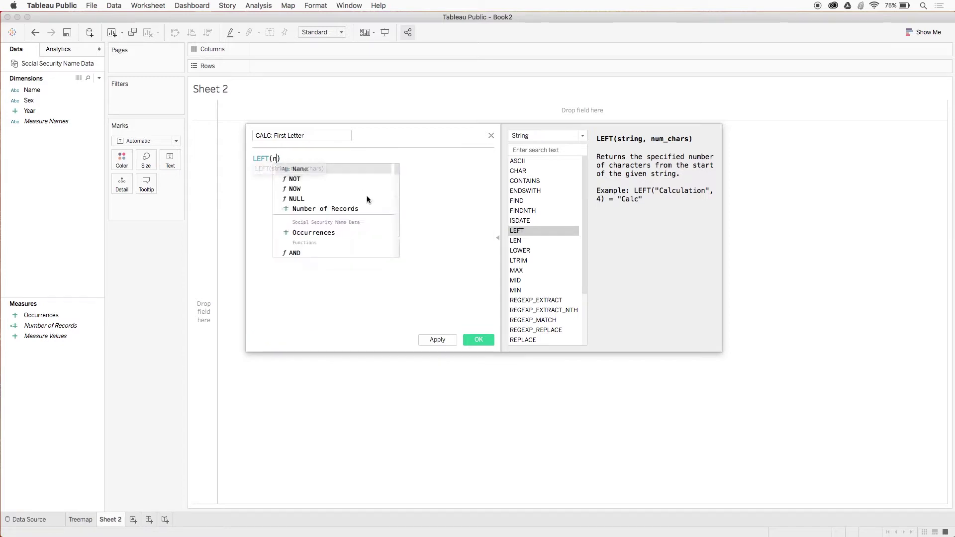
pyautogui.press('Return')
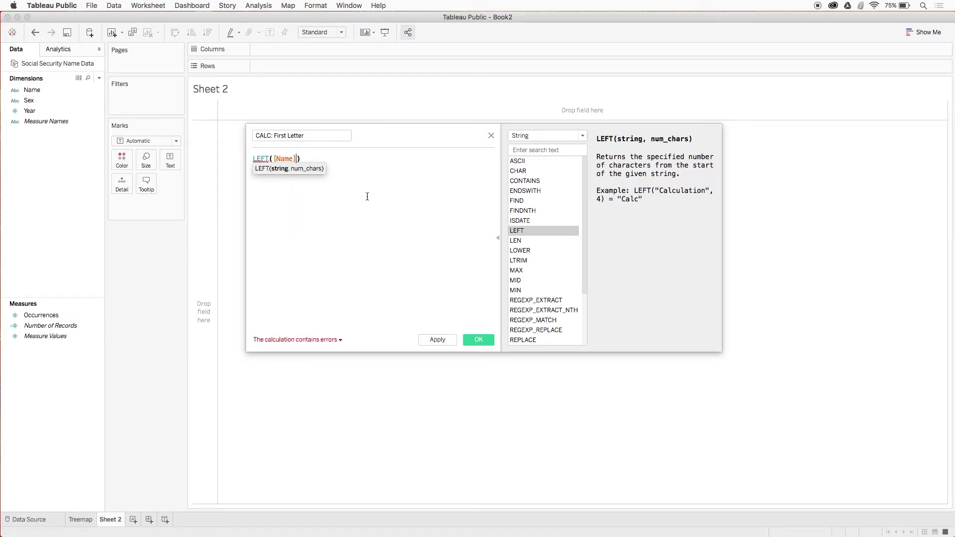
pyautogui.write(',')
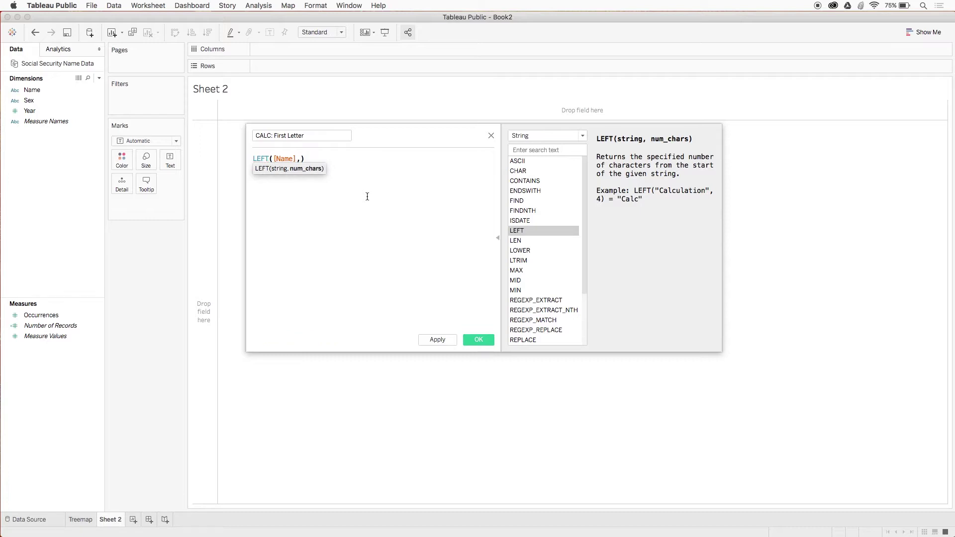
pyautogui.write('1')
pyautogui.press('Right')
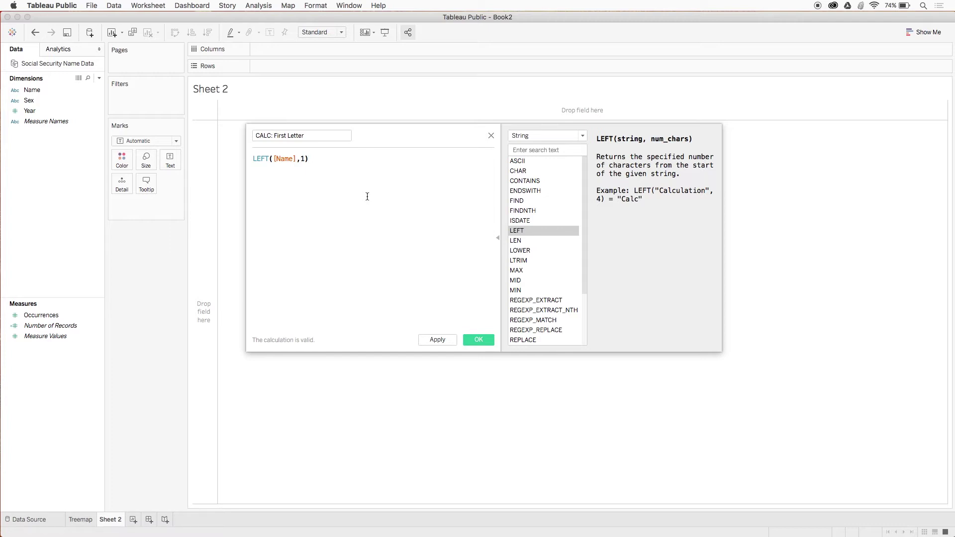
pyautogui.click(470, 342)
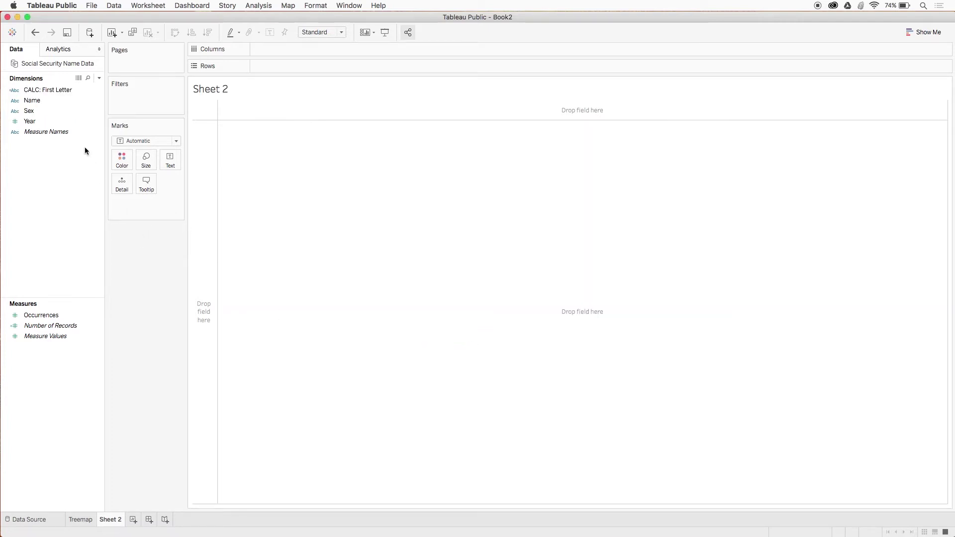
# Use the CALC: First Letter dimension as the text marks of the empty worksheet
pyautogui.click(92, 94)
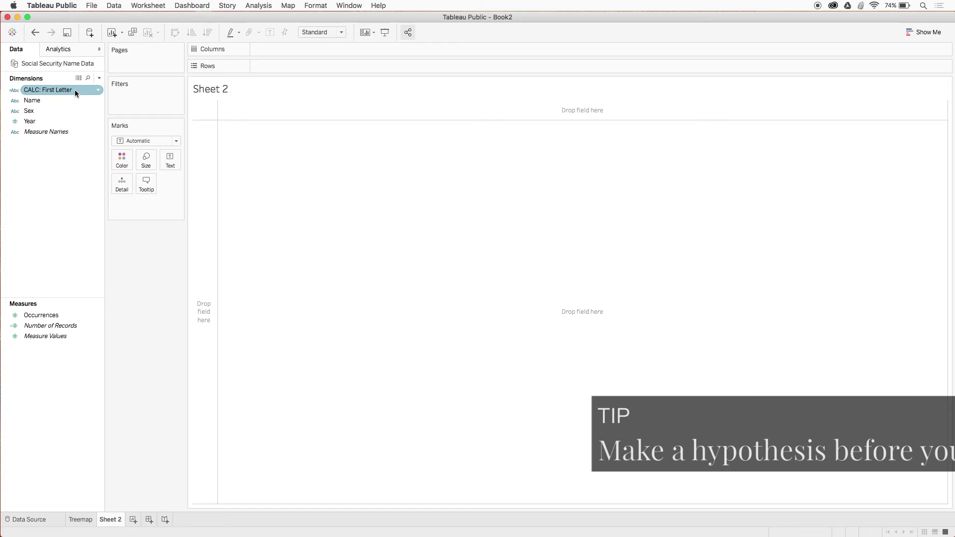
pyautogui.click(76, 93)
pyautogui.moveTo(76, 92); pyautogui.dragTo(167, 163)
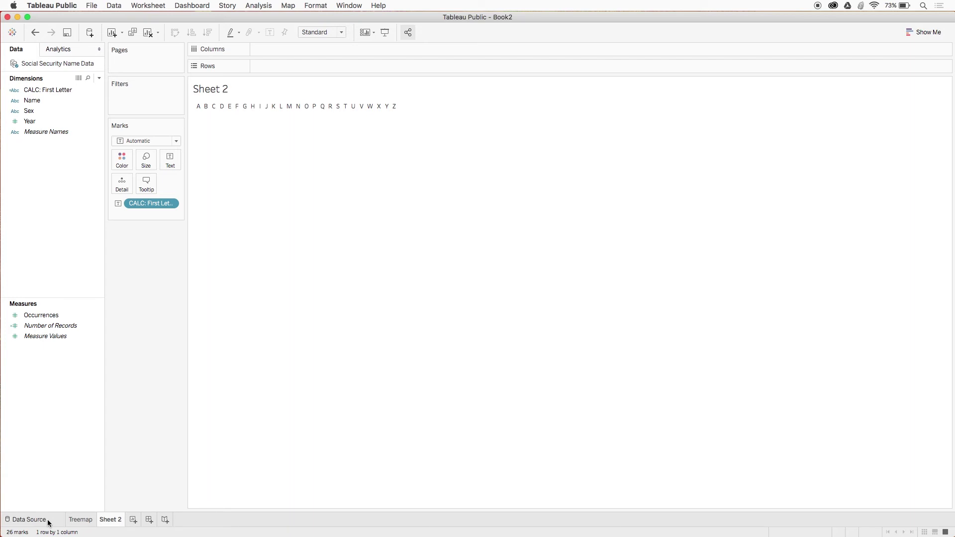
# Check the first-letter column in the data source, and rename the worksheet Sheet 2 as "Alphabet"
pyautogui.click(30, 520)
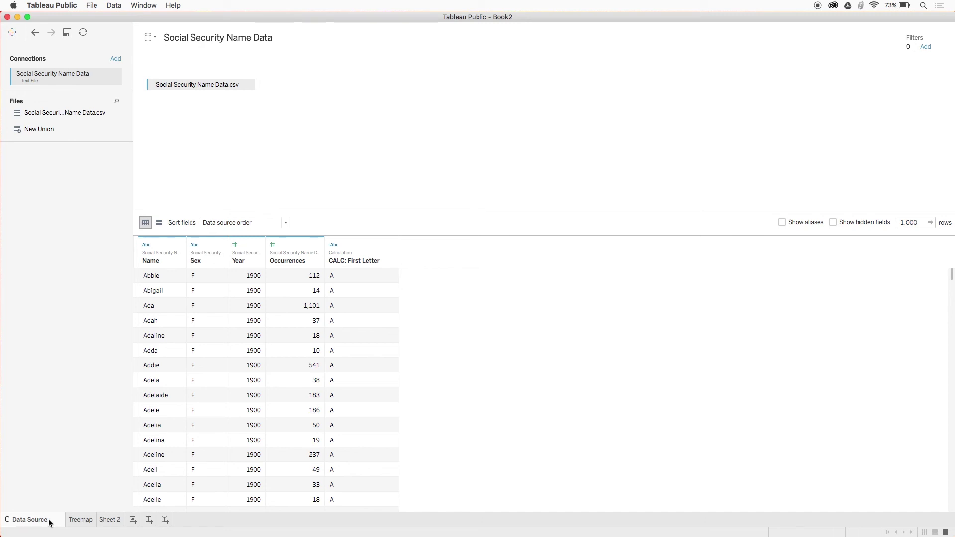
pyautogui.doubleClick(111, 520)
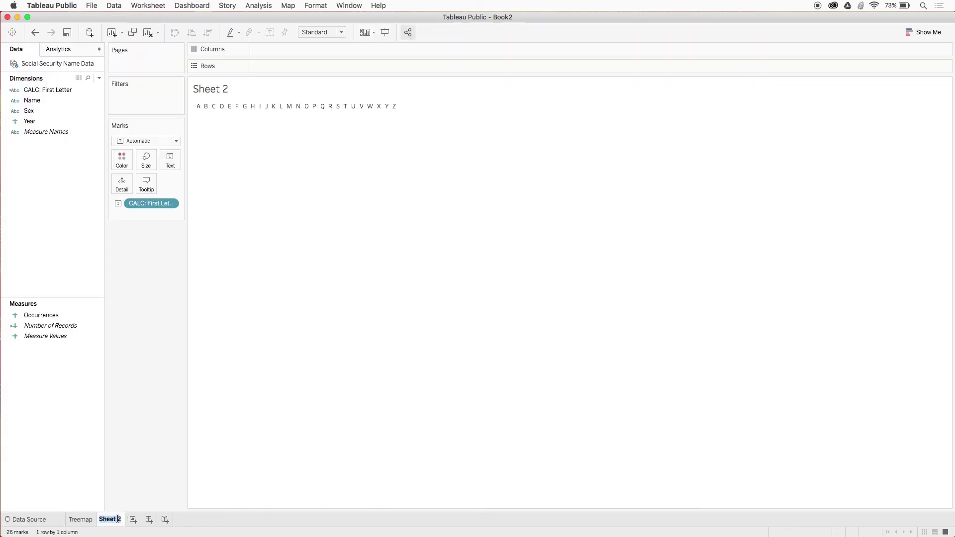
pyautogui.write('Alphabet')
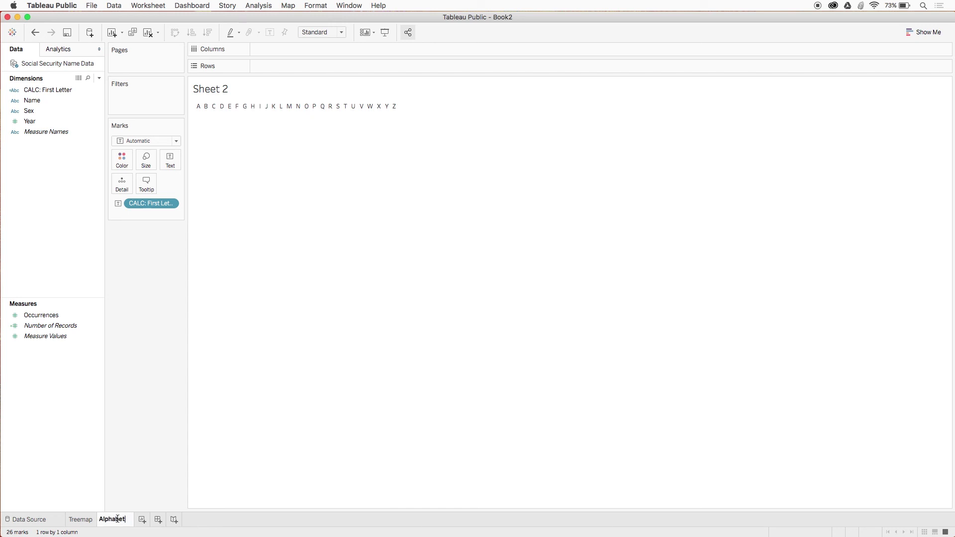
pyautogui.click(142, 259)
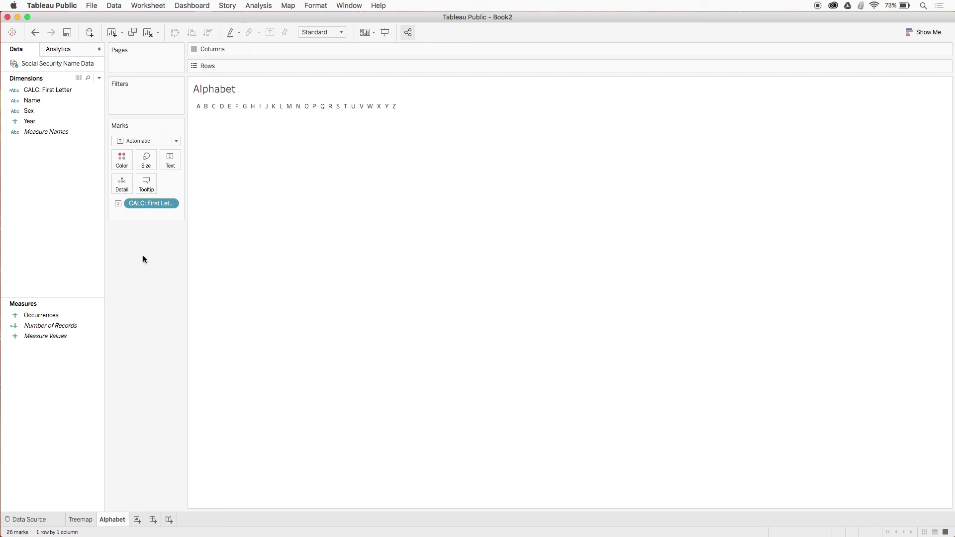